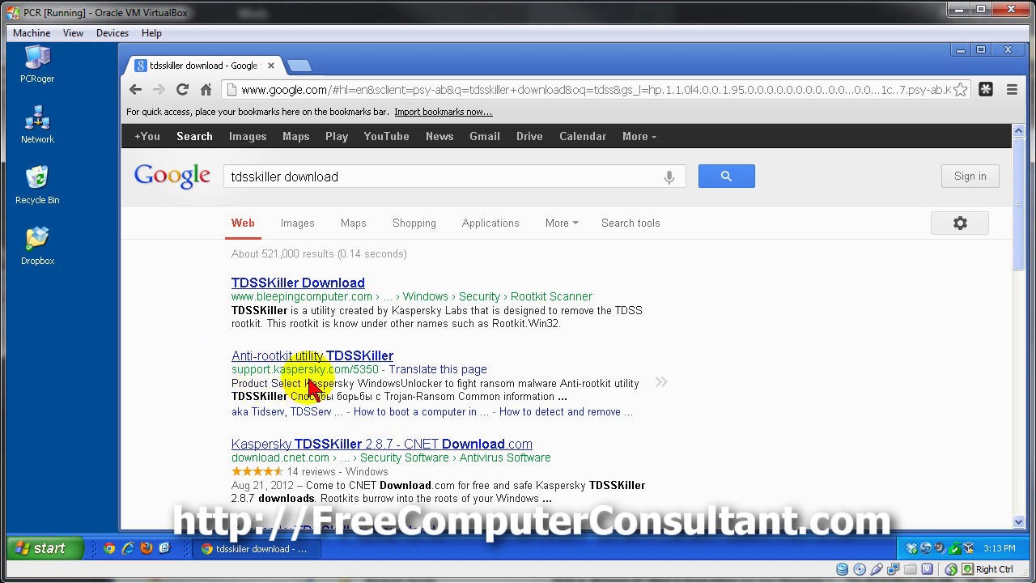
Download the EXE version of TDSSKiller from bleepingcomputer.com, save it to the desktop as tdsskiller.exe, and exit the browser
left_click(289, 282)
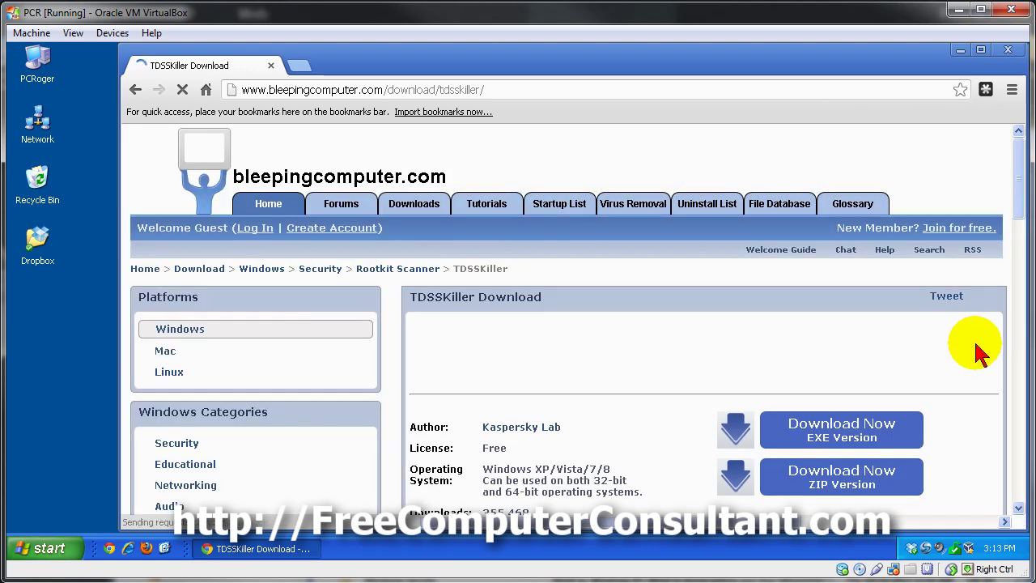
scroll(871, 408, "down", 1)
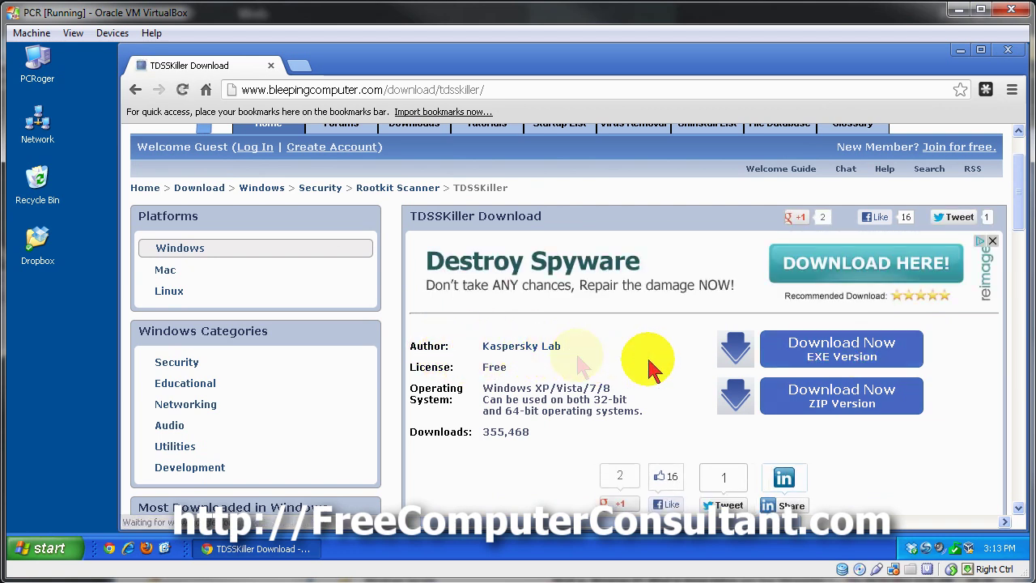
left_click(842, 350)
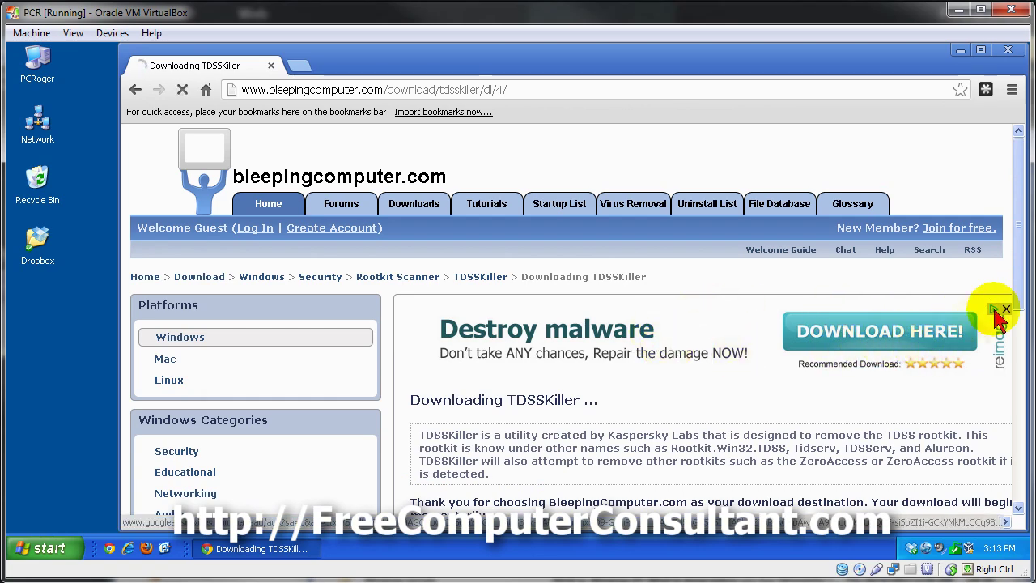
scroll(1006, 331, "down", 3)
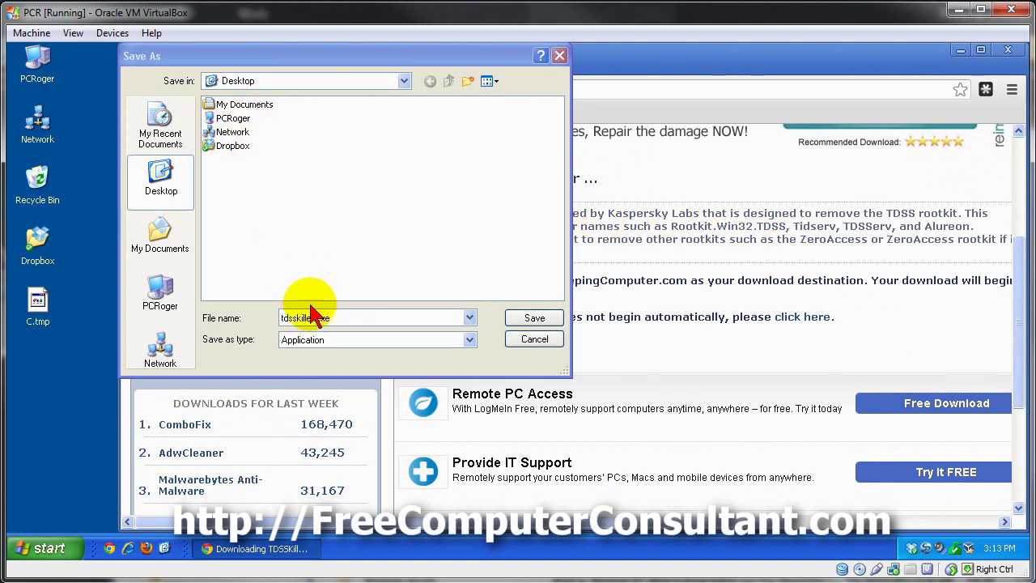
left_click(518, 319)
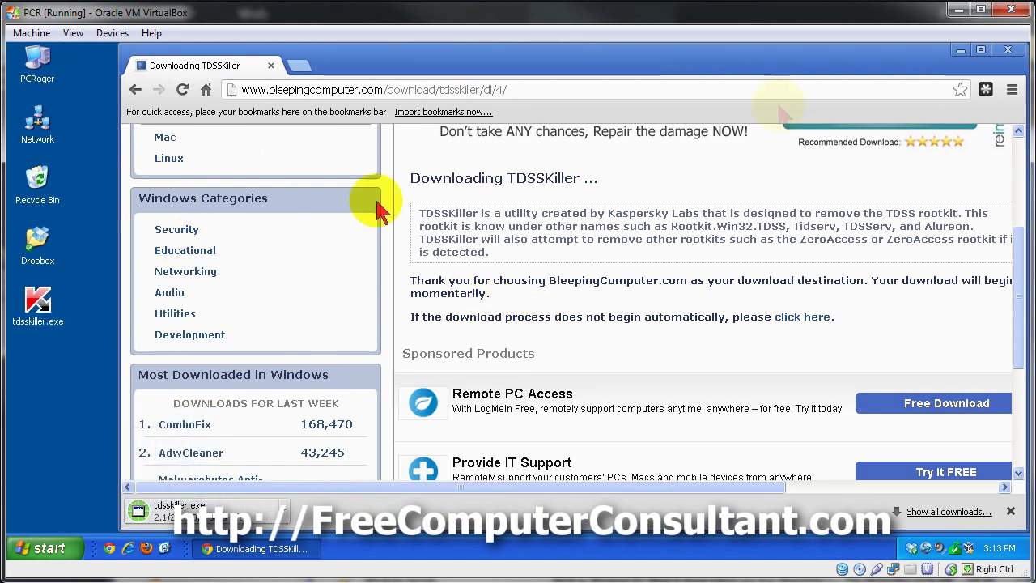
left_click(1008, 50)
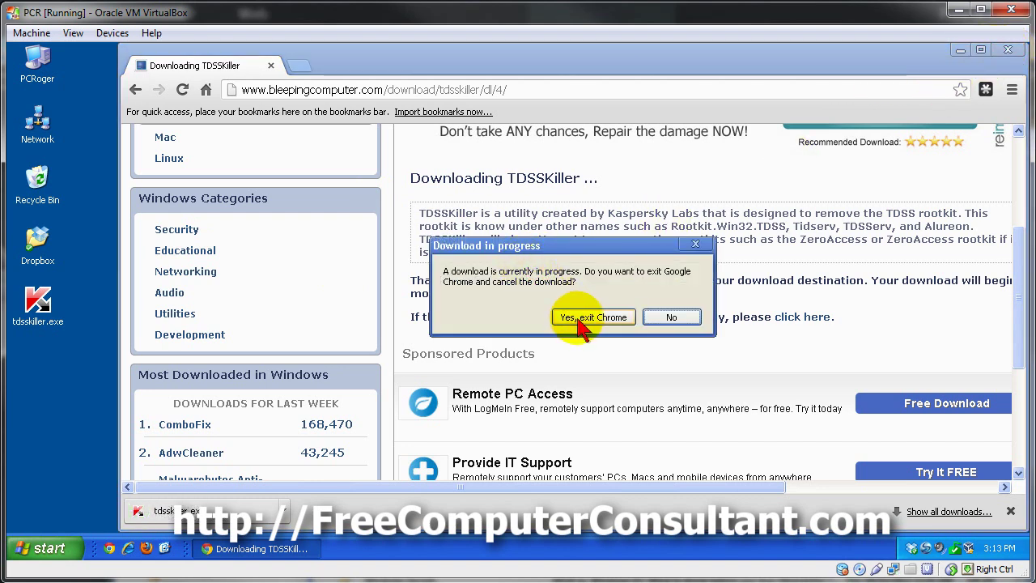
left_click(616, 318)
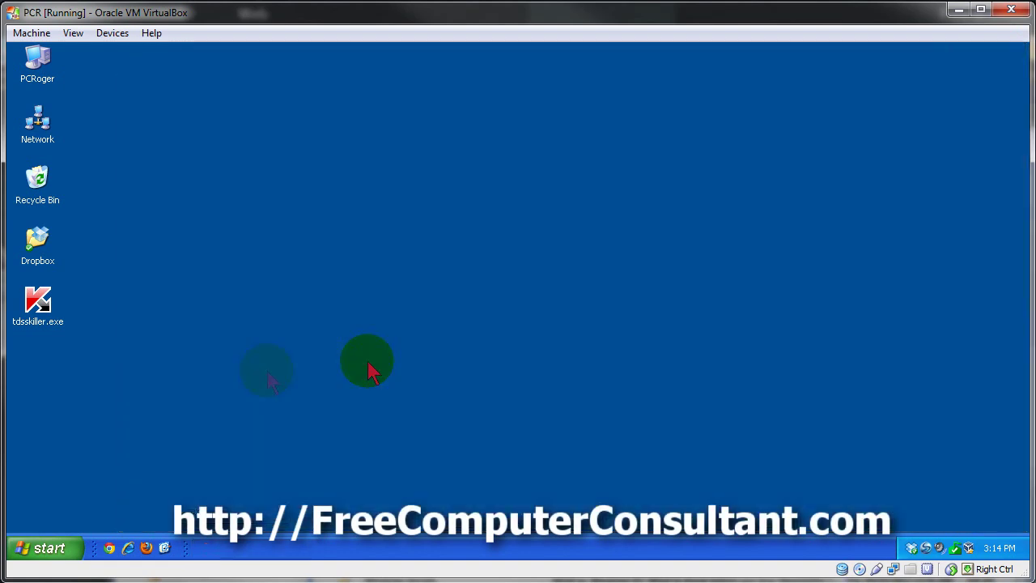
Run tdsskiller.exe from the desktop and scan for rootkits with the default parameters, closing the utility when done
left_click(134, 307)
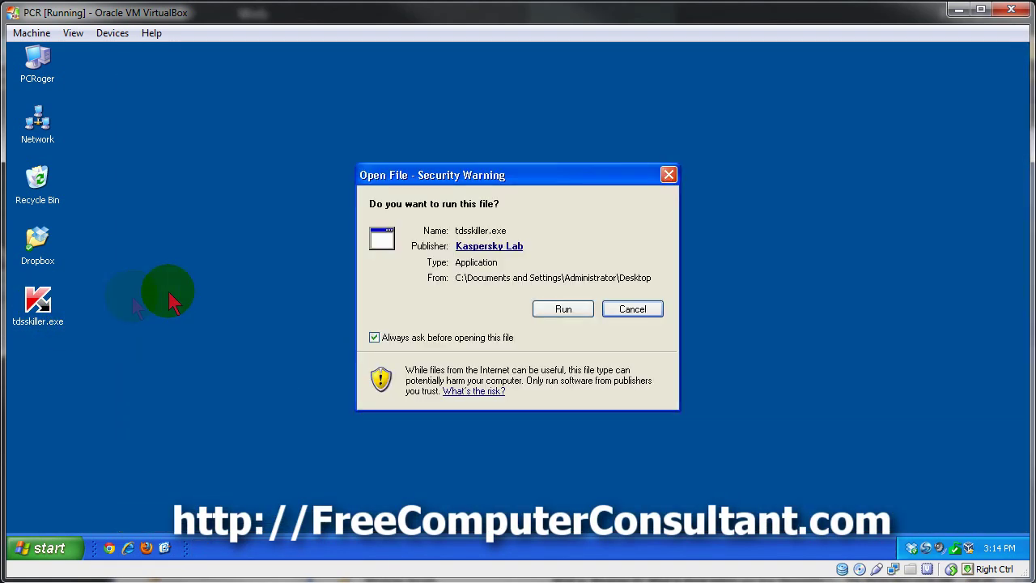
left_click(564, 309)
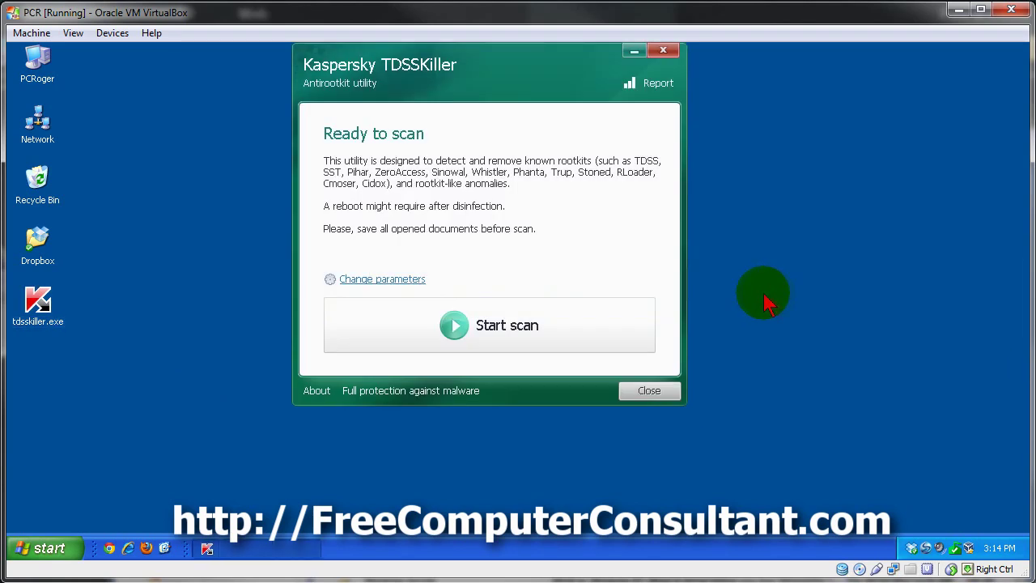
left_click(385, 281)
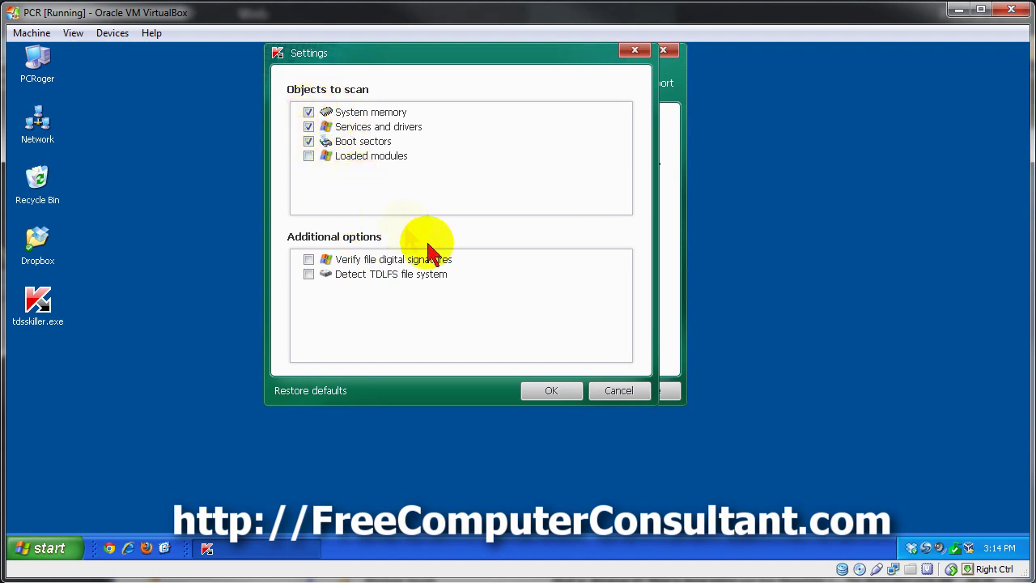
left_click(552, 390)
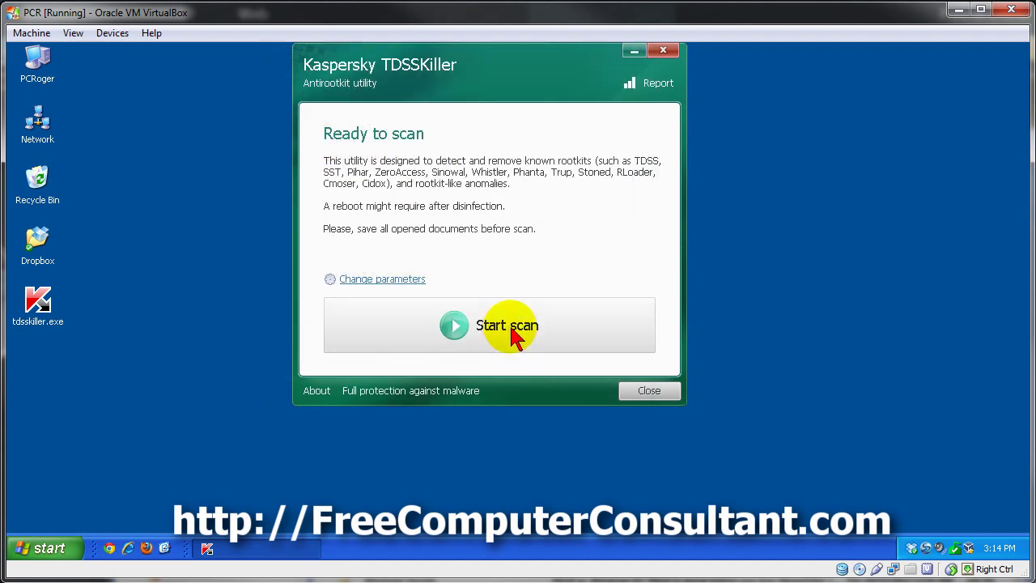
left_click(504, 324)
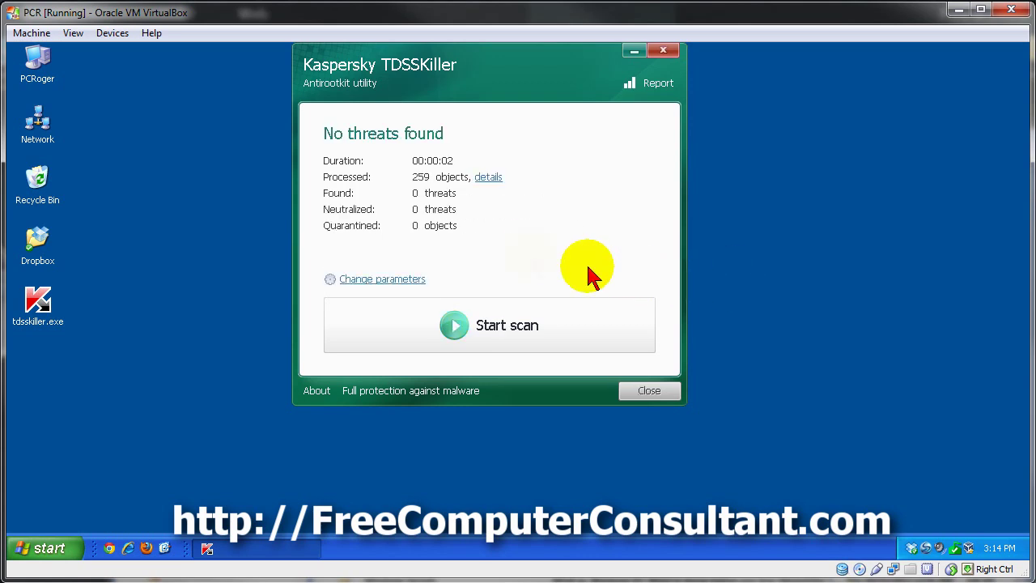
left_click(630, 392)
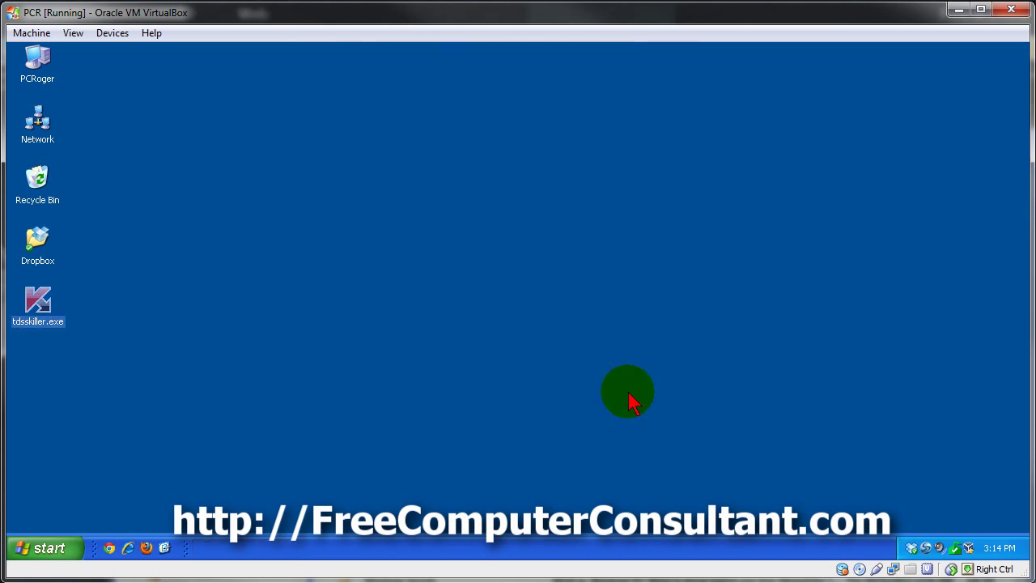
Open Chrome and go to pcroger.com/go/malwarebytes
left_click(109, 549)
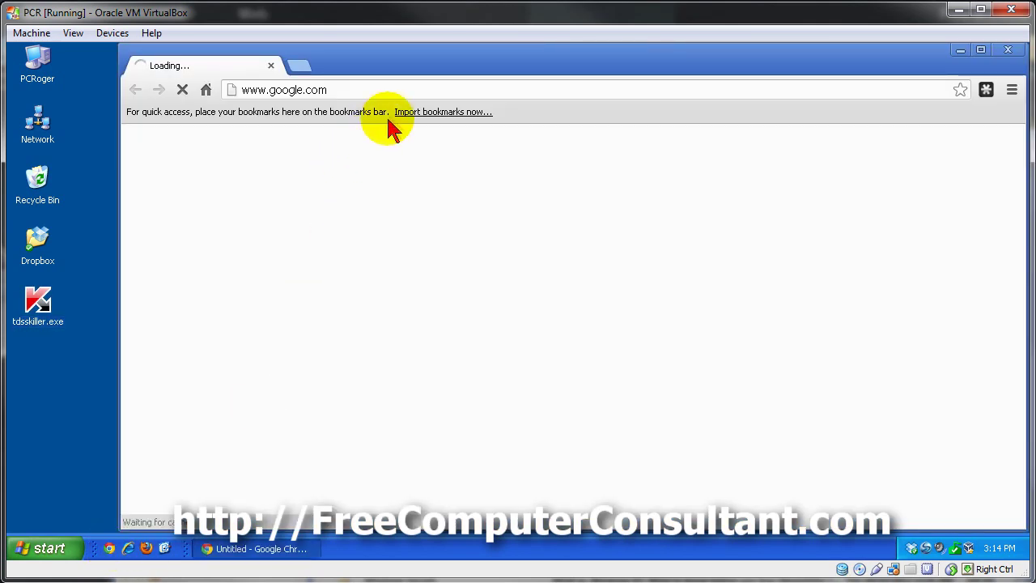
left_click(400, 96)
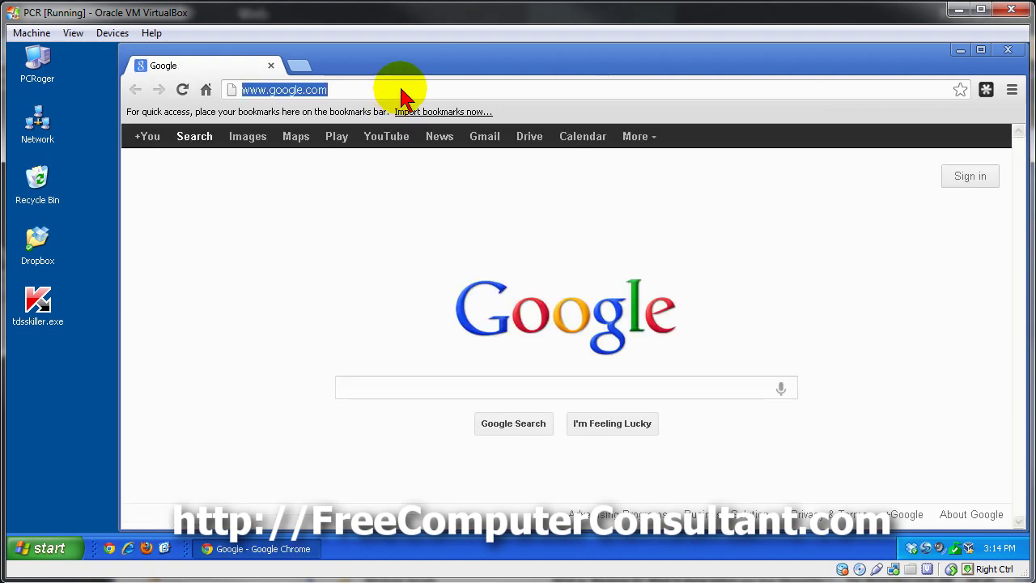
type("pcr")
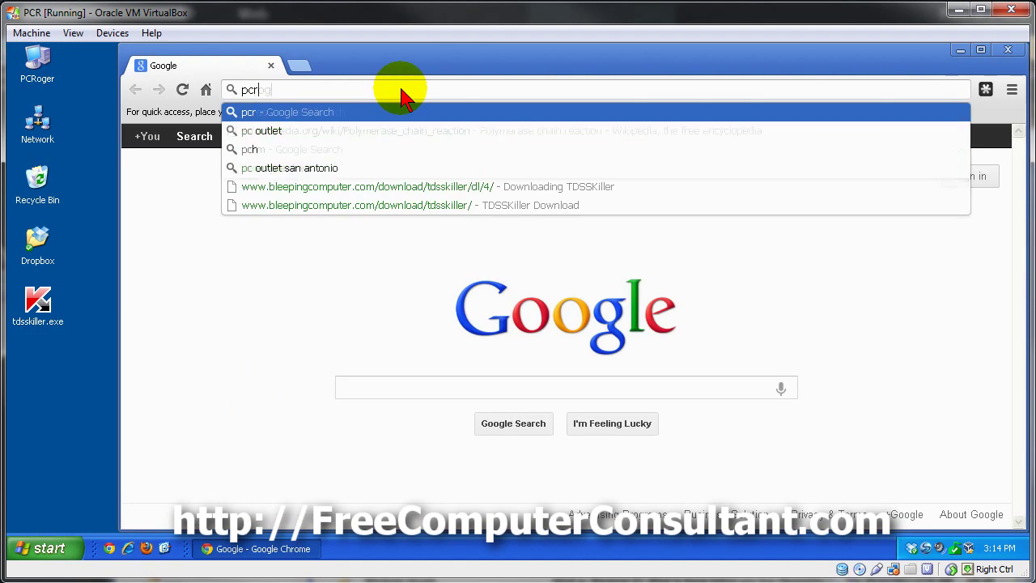
type("oger.com/go/malwarebyt")
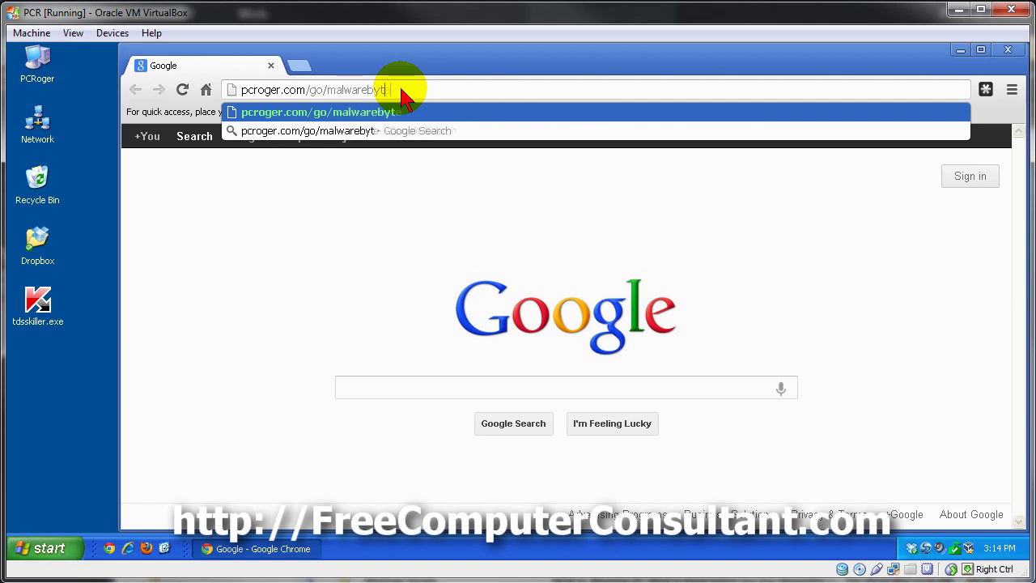
type("es")
key("Return")
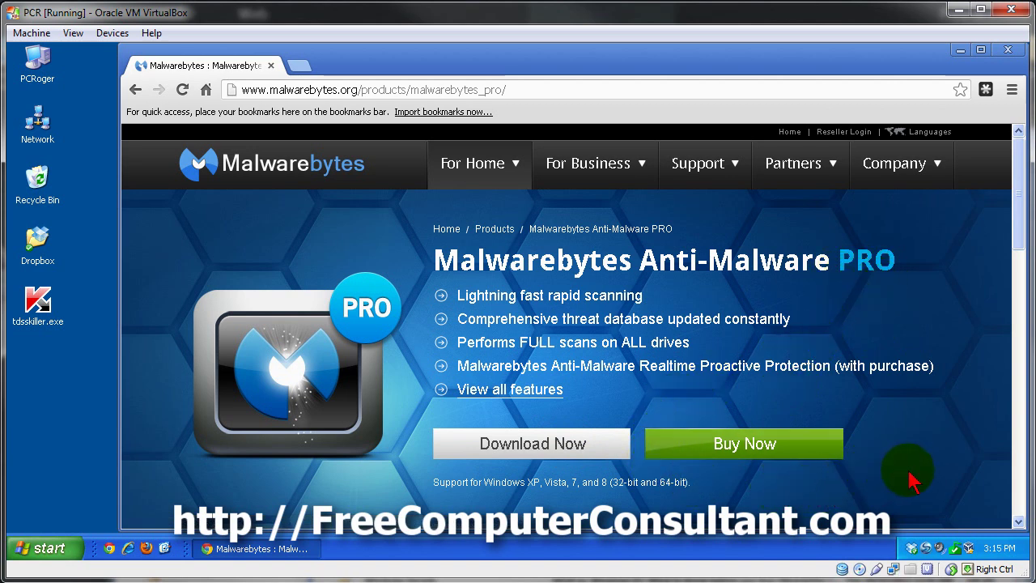
Download Malwarebytes Anti-Malware through CNET, save mbam-setup-1.70.0.1100.exe to the desktop, and close the browser
left_click(541, 450)
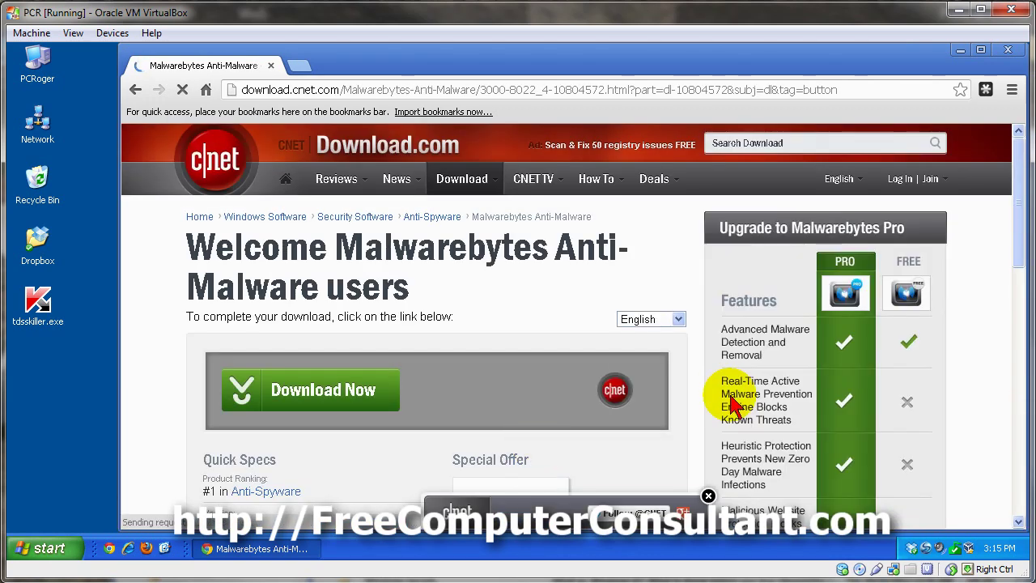
left_click(299, 397)
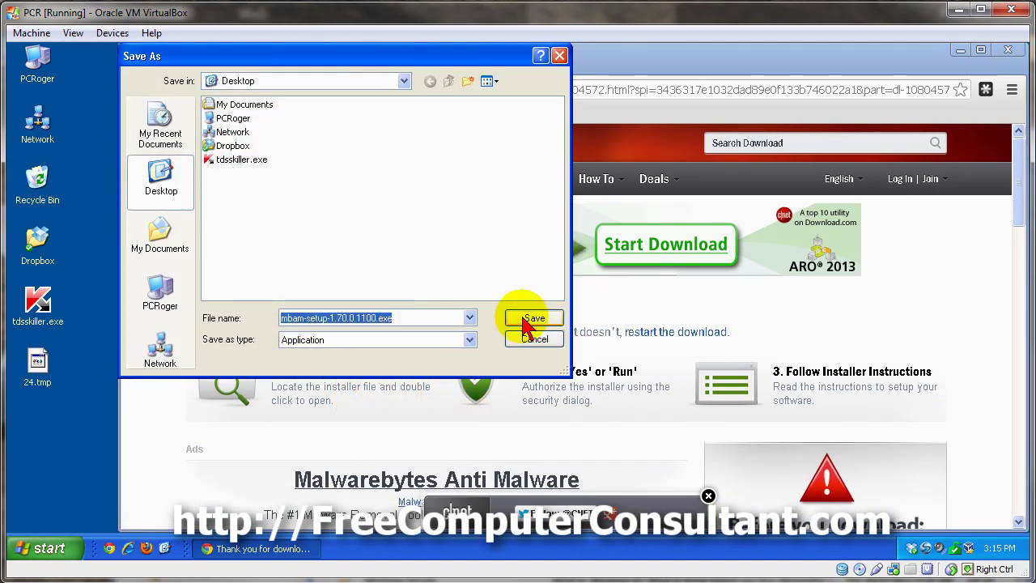
left_click(532, 319)
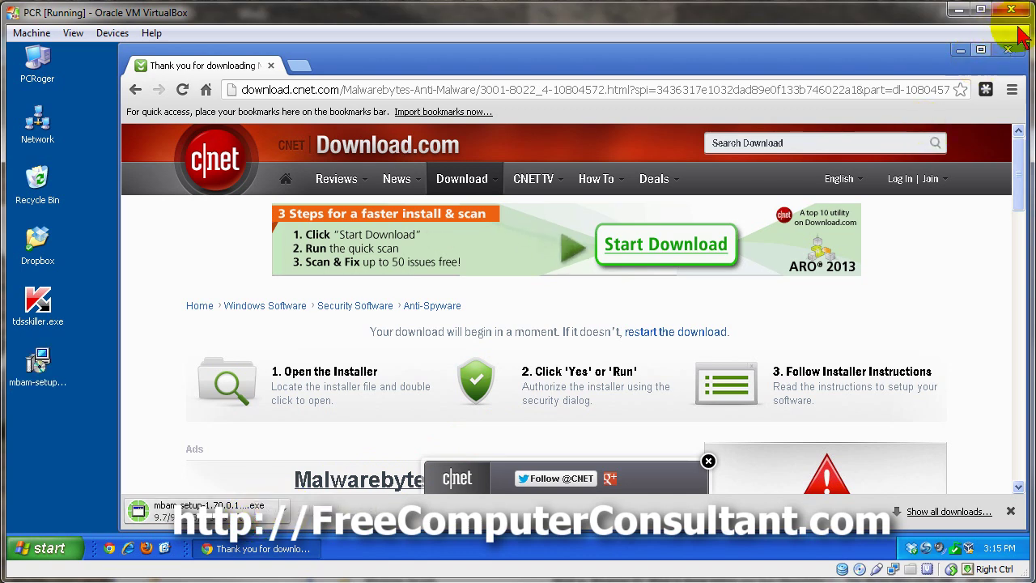
left_click(1008, 50)
Install Malwarebytes Anti-Malware from the desktop setup file in English, accepting the license agreement and keeping the default options with a desktop icon
double_click(38, 360)
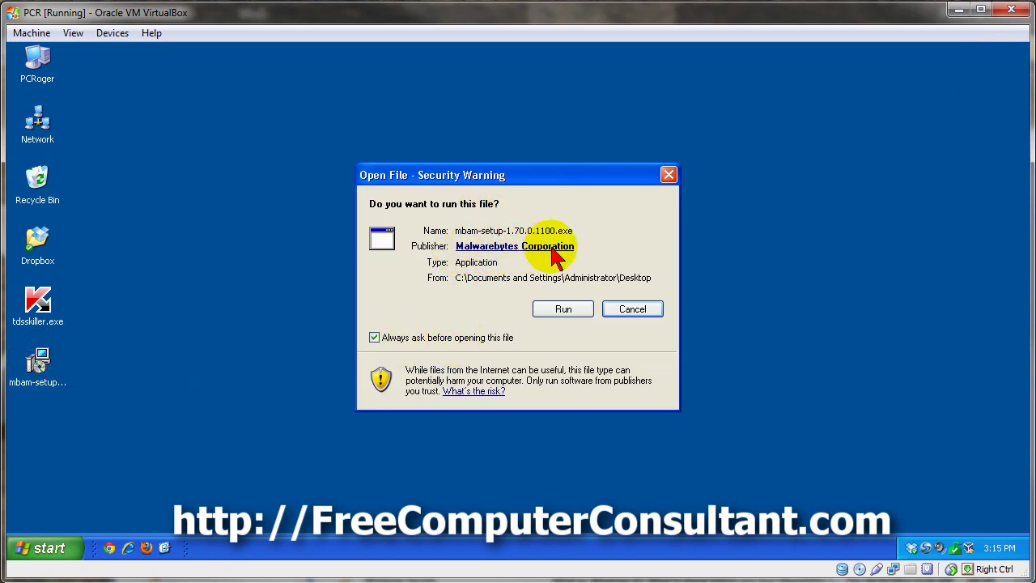
left_click(567, 316)
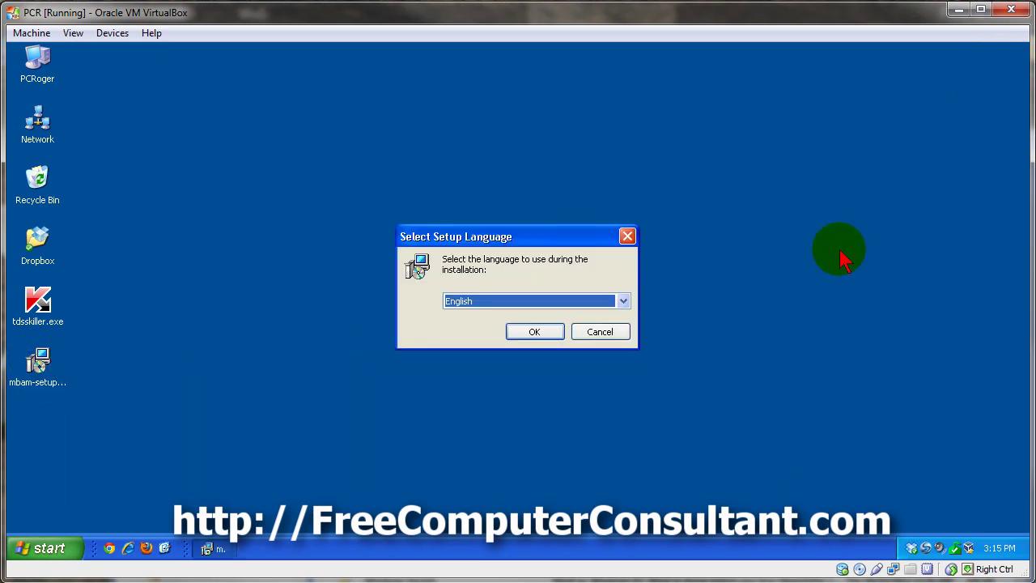
left_click(547, 332)
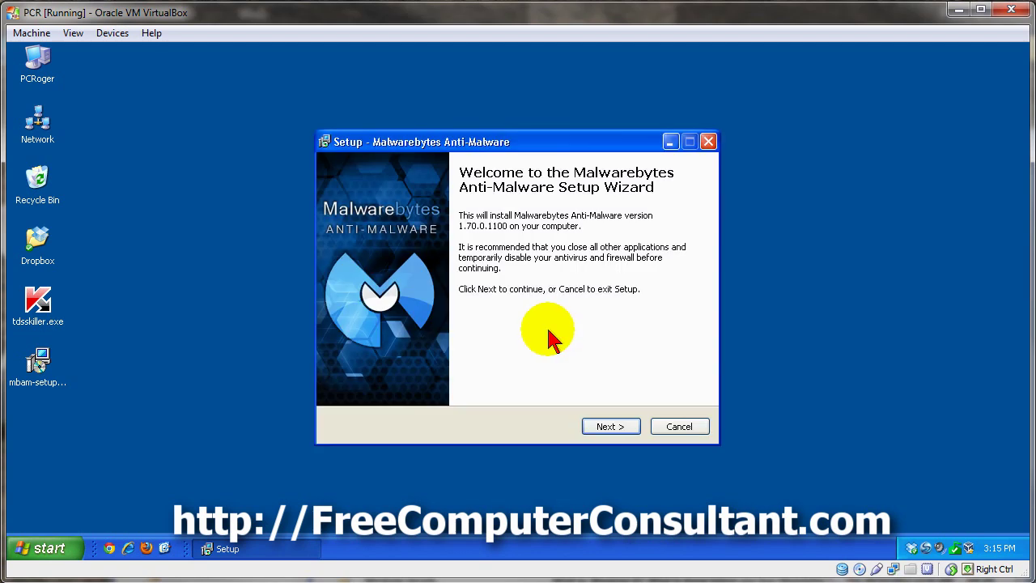
left_click(607, 426)
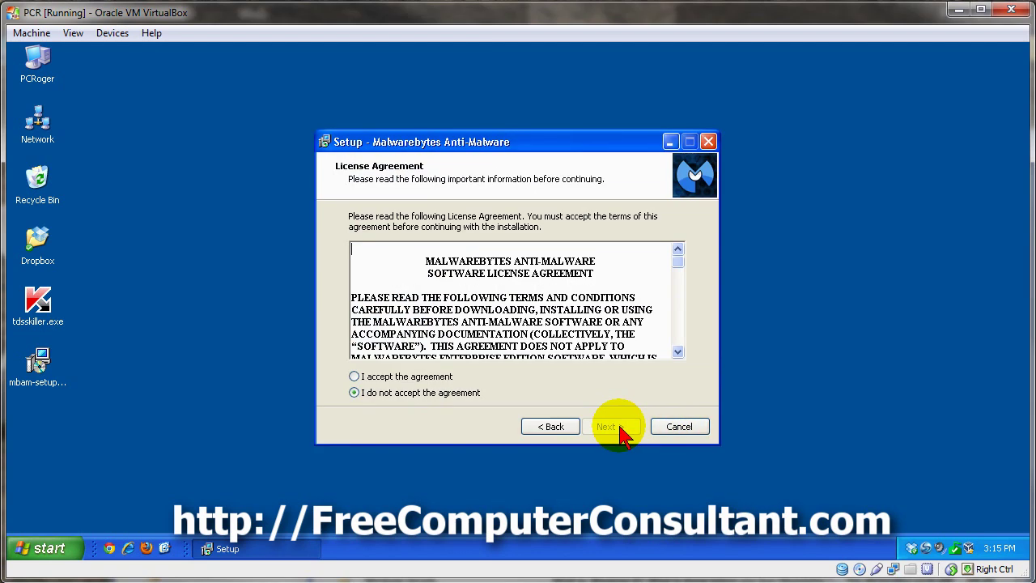
left_click(435, 379)
left_click(607, 427)
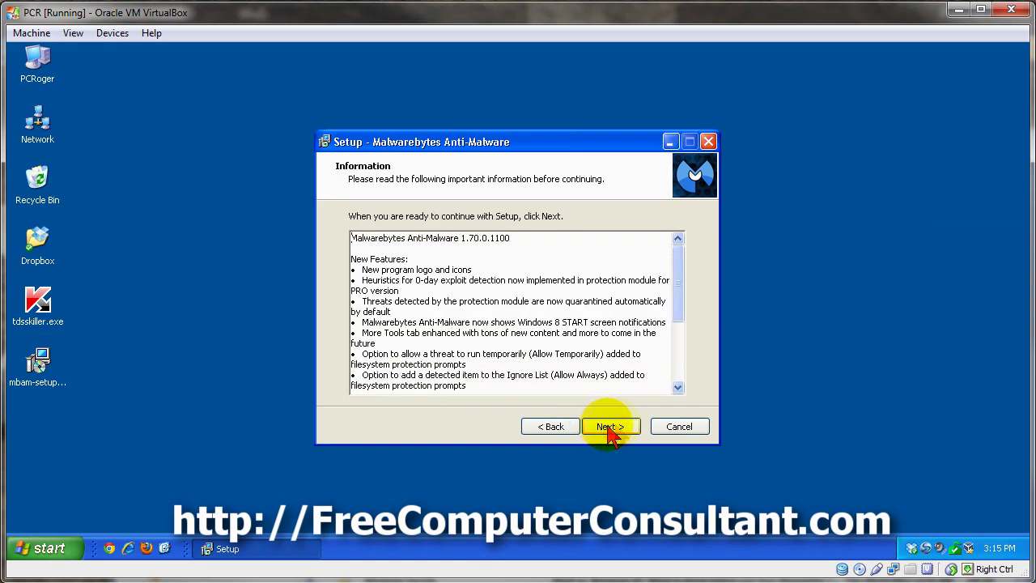
left_click(623, 427)
left_click(624, 429)
left_click(624, 431)
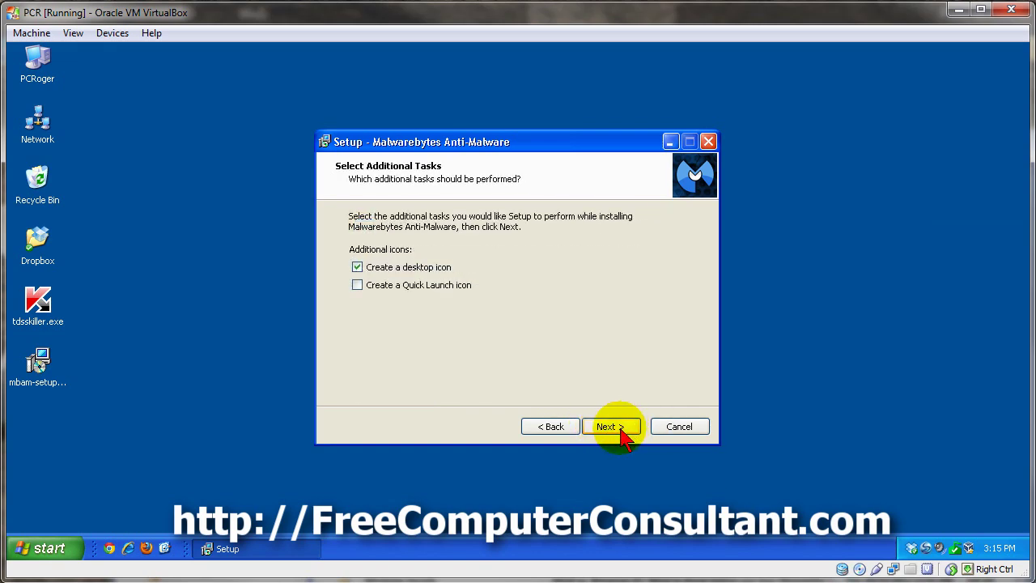
left_click(619, 428)
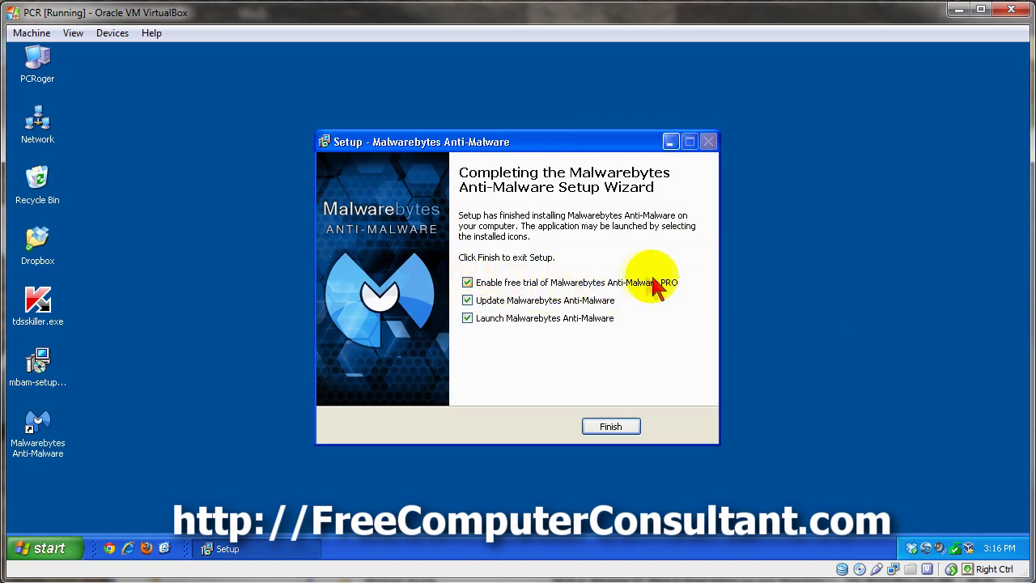
Finish the setup with the PRO free trial disabled, keeping the update and launch options, and acknowledge the database update
left_click(467, 283)
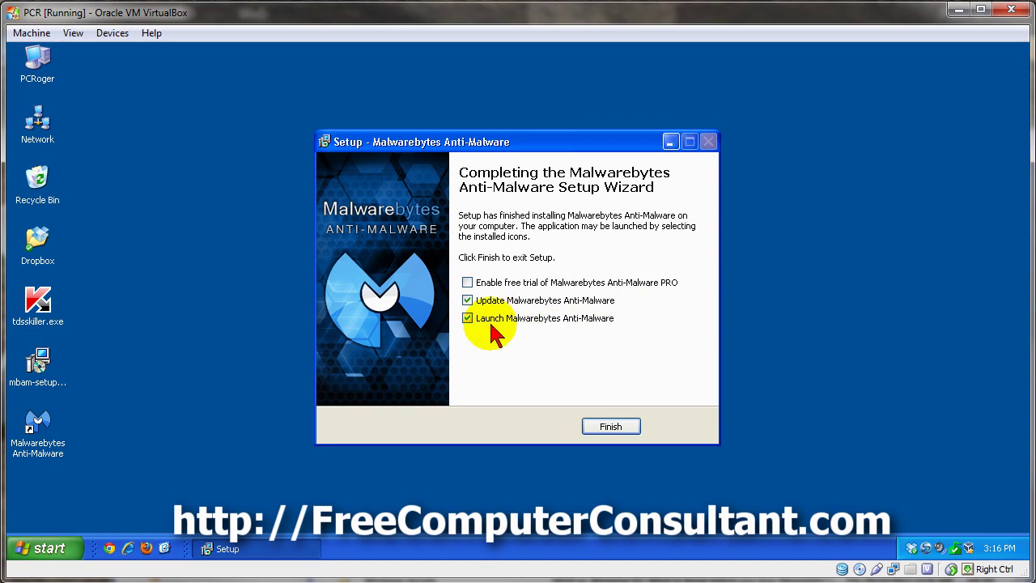
left_click(623, 428)
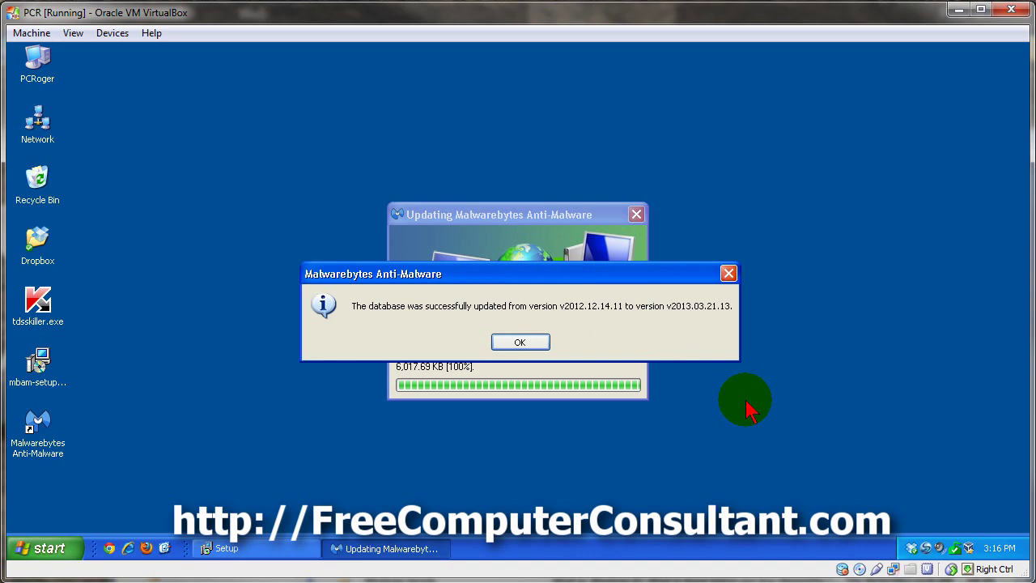
left_click(520, 343)
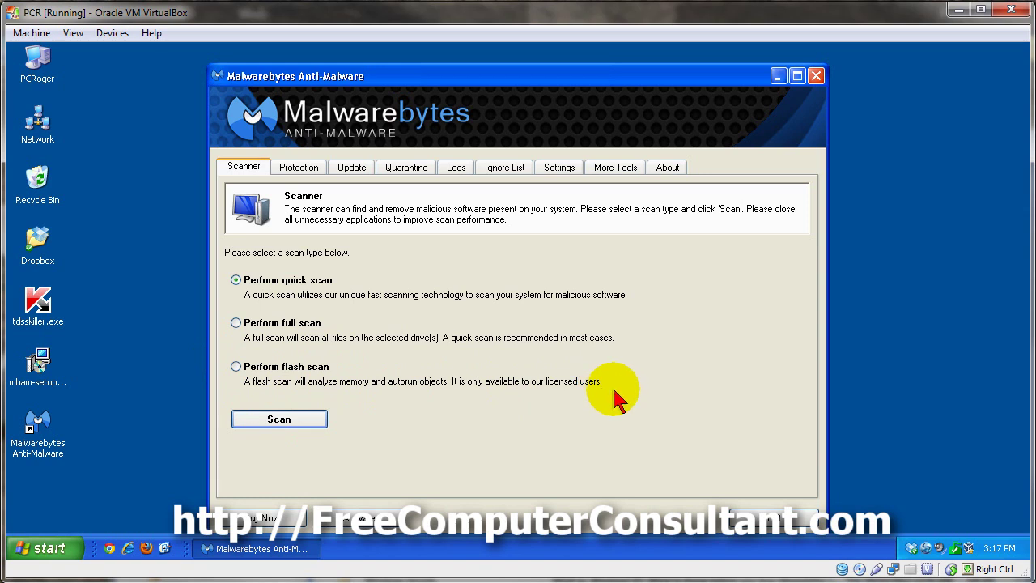
Perform a quick scan and show its results, widening the Vendor column to read the full detection names
left_click(278, 420)
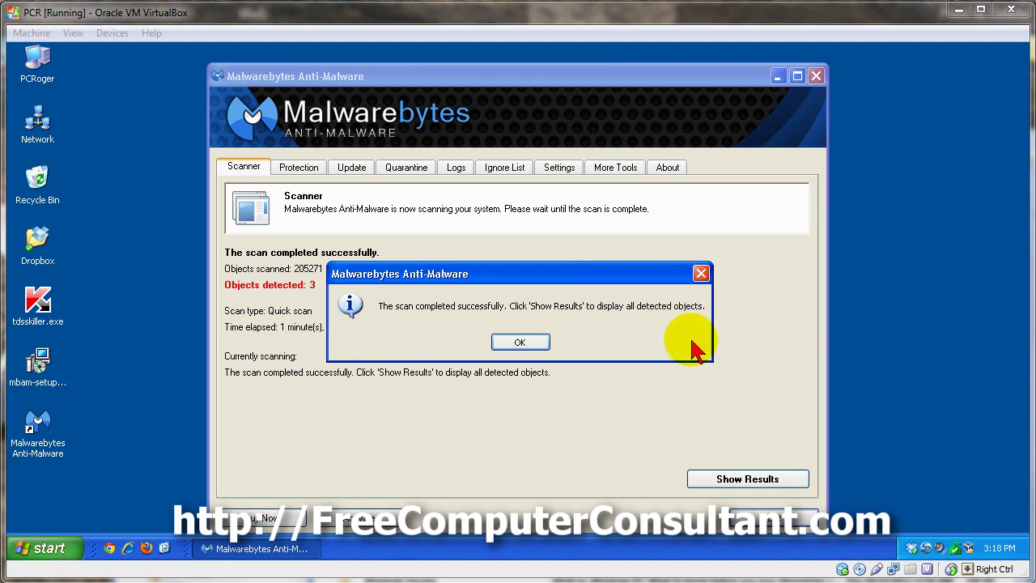
left_click(533, 346)
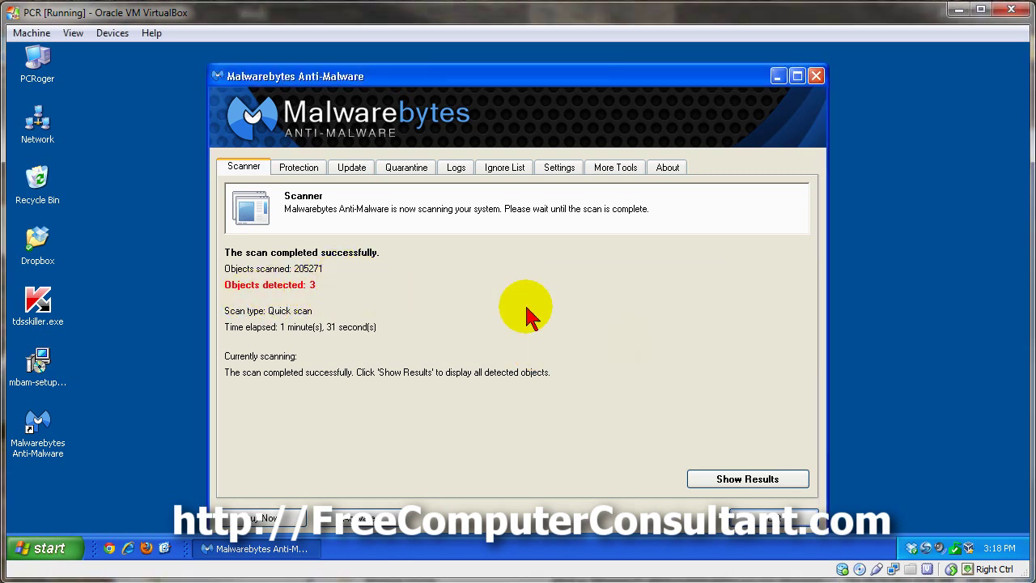
left_click(737, 480)
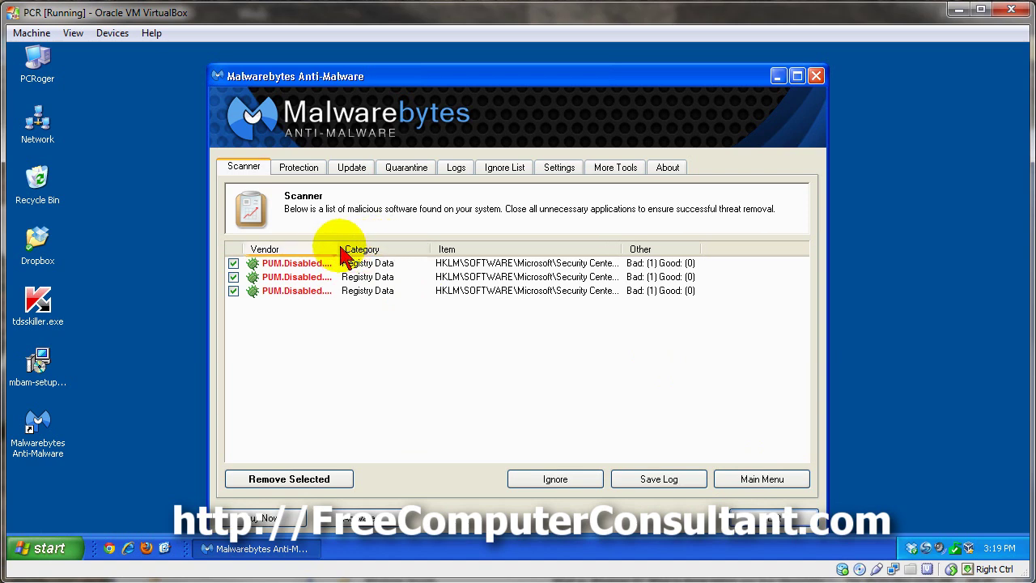
left_click_drag(344, 253, 420, 251)
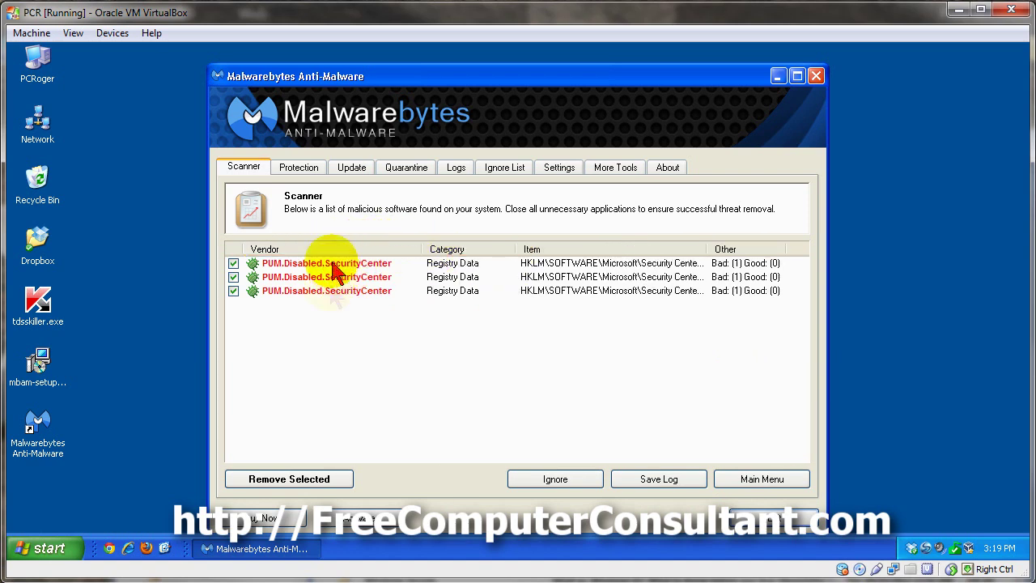
Narrow the Vendor column and widen the Item column to read the registry paths of the detected items
left_click_drag(421, 257, 366, 253)
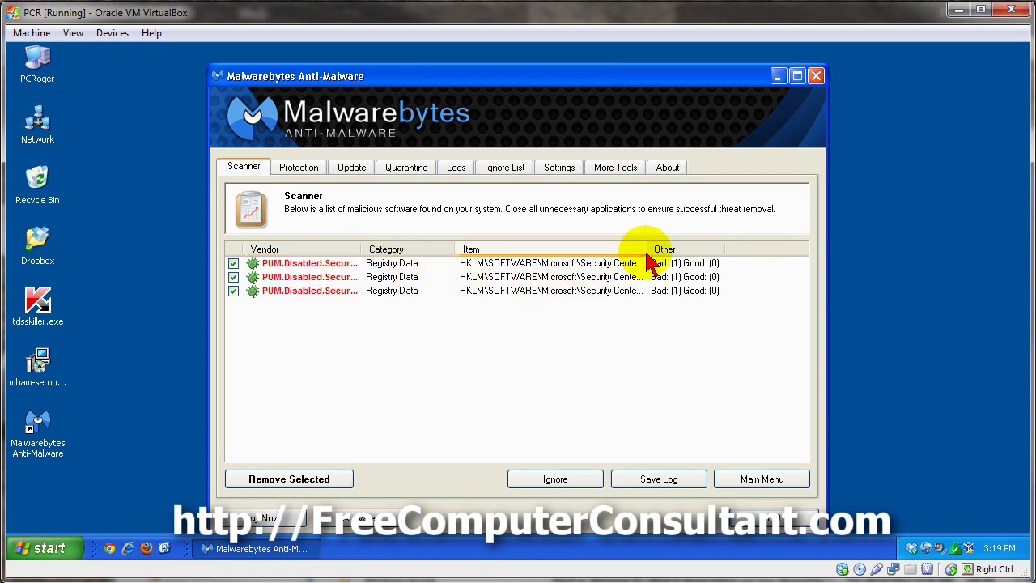
left_click_drag(647, 255, 689, 257)
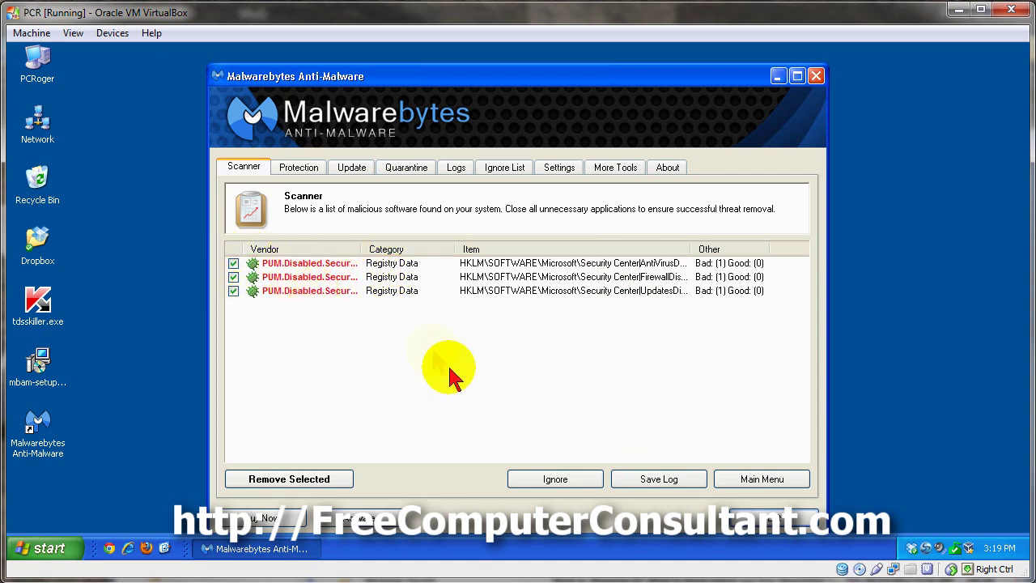
Uncheck the three PUM.Disabled.SecurityCenter detections, ignore each of them, and return to the scan type selection, discarding the scan results
left_click(544, 477)
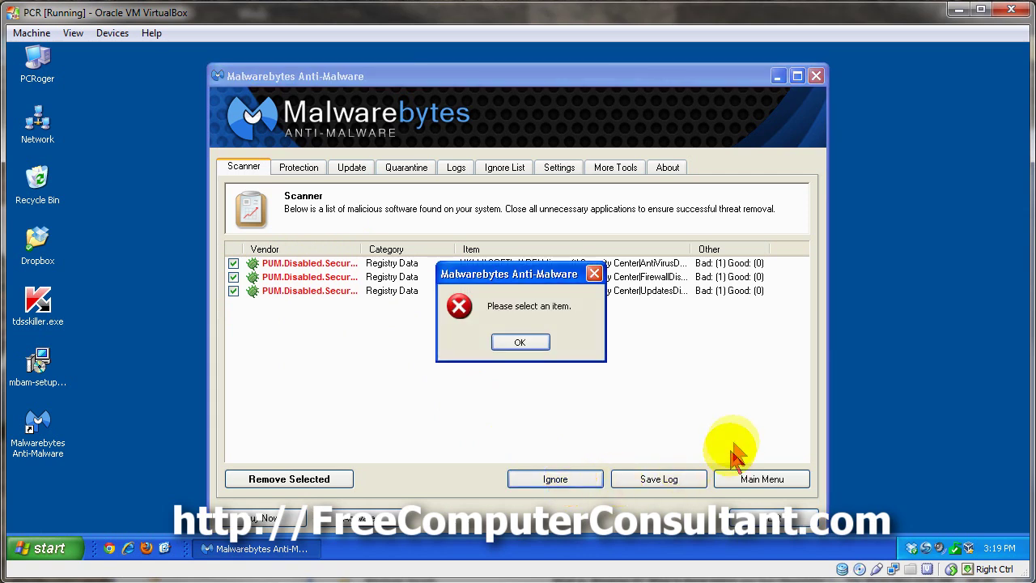
left_click(522, 342)
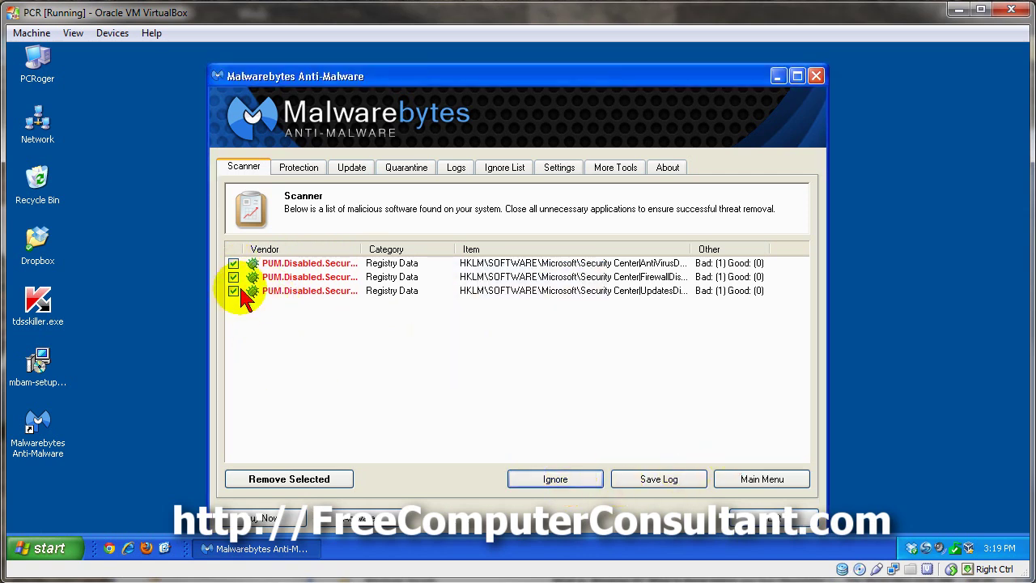
left_click(289, 480)
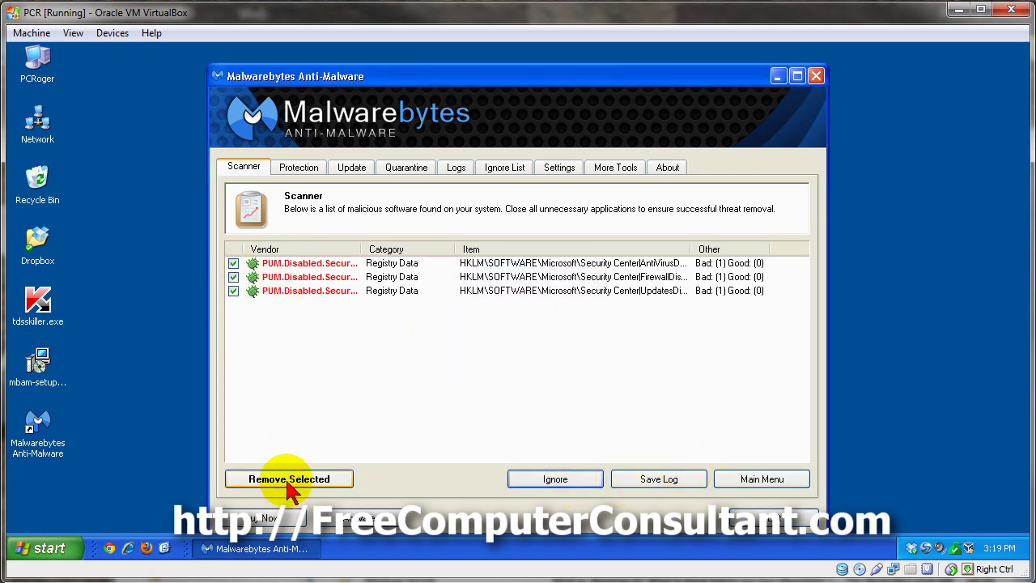
left_click(233, 263)
left_click(234, 276)
left_click(233, 290)
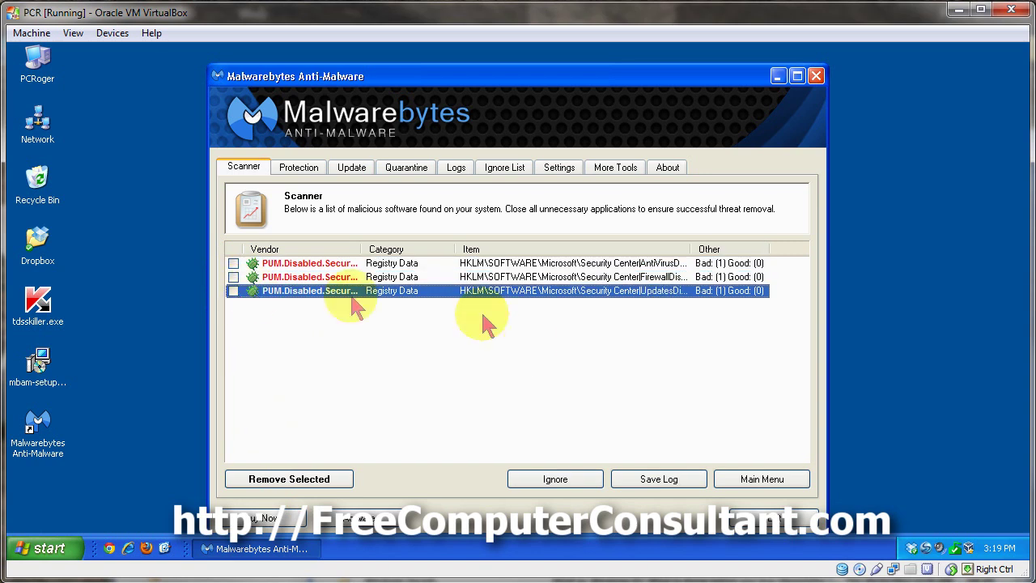
left_click(566, 481)
left_click(578, 483)
left_click(581, 483)
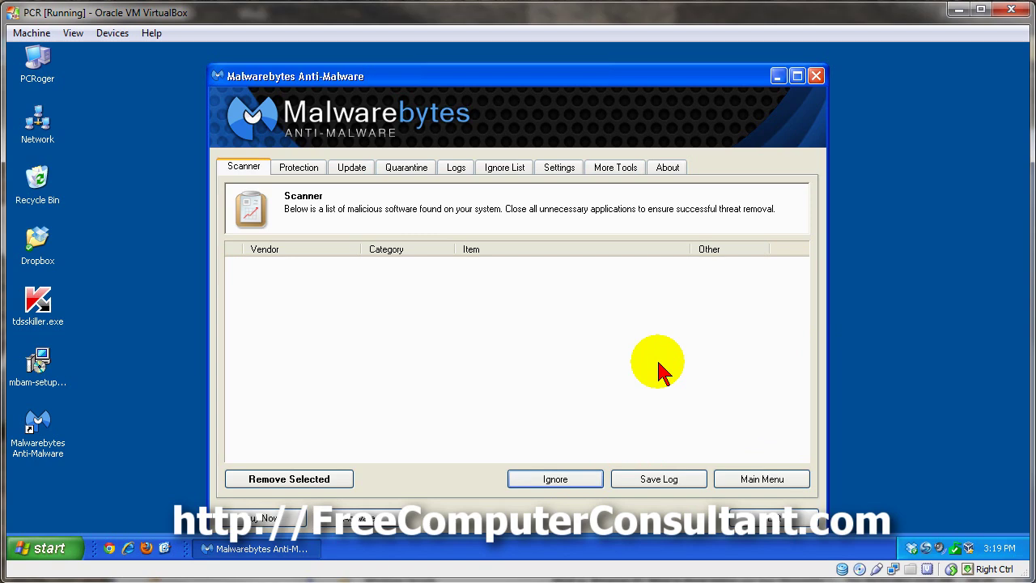
left_click(755, 476)
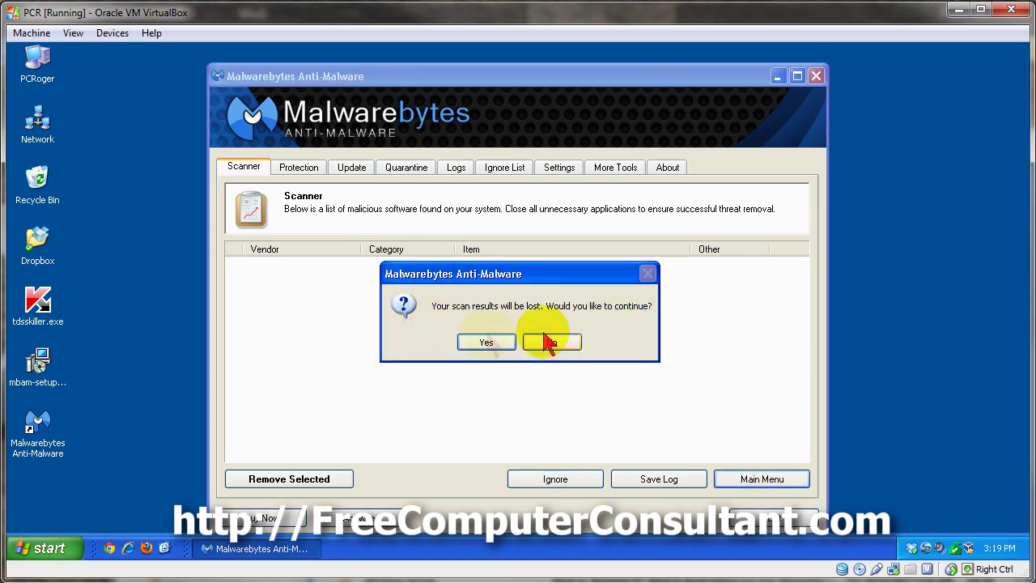
left_click(485, 344)
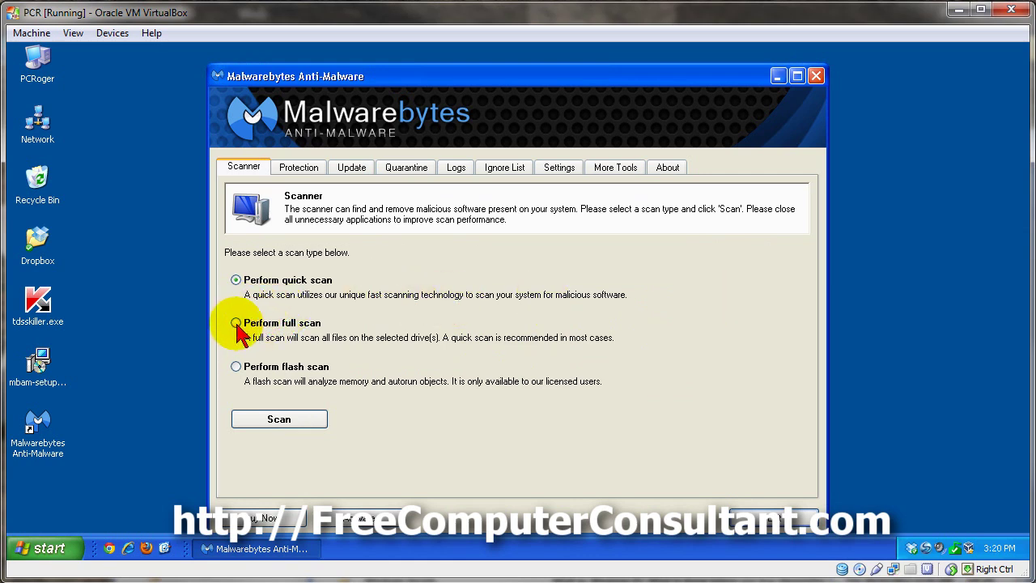
Review the Protection, Update, Quarantine, Logs, Ignore List, Settings and More Tools sections of Malwarebytes Anti-Malware
left_click(300, 170)
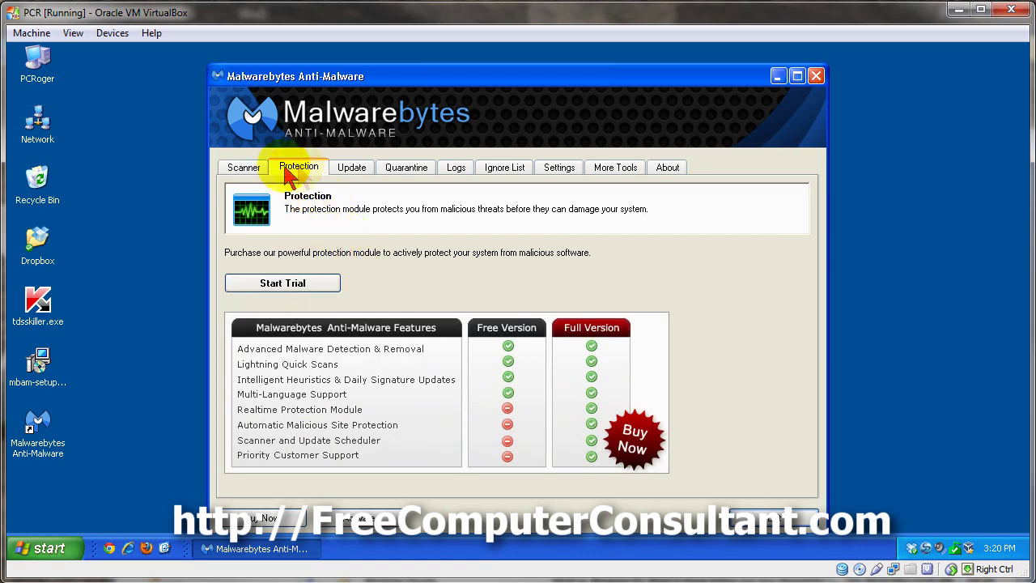
left_click(355, 168)
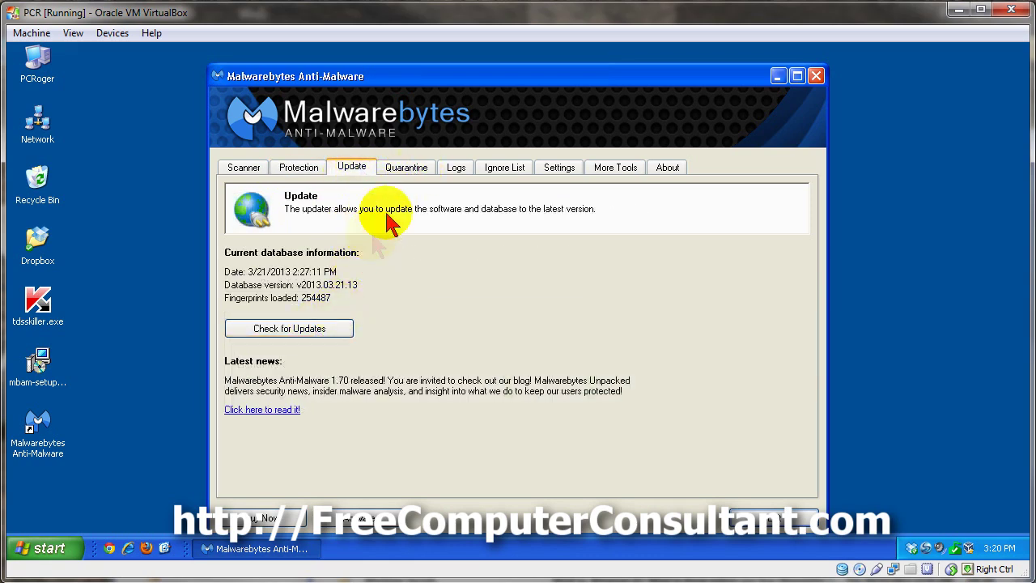
left_click(405, 167)
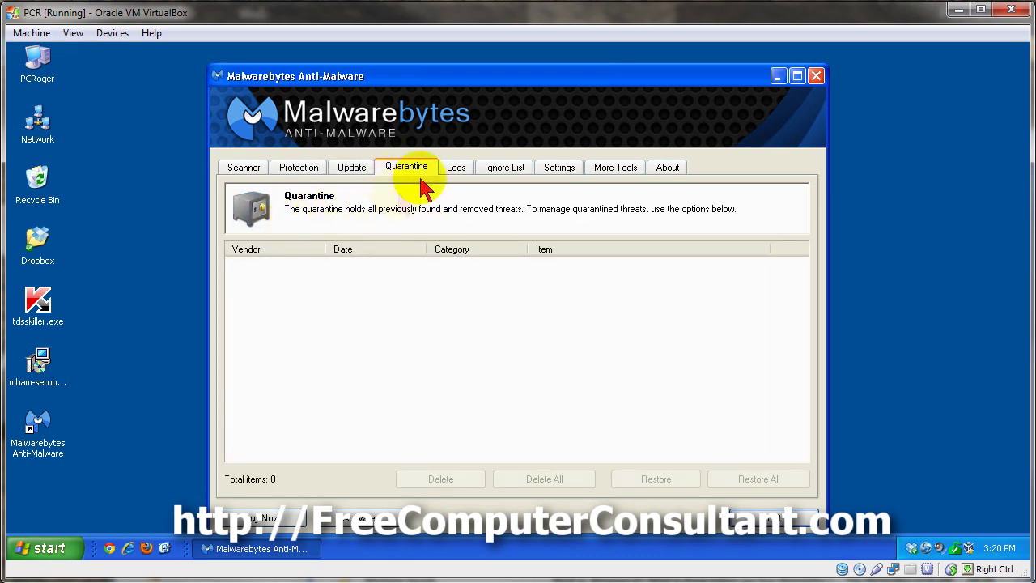
left_click(458, 169)
left_click(508, 168)
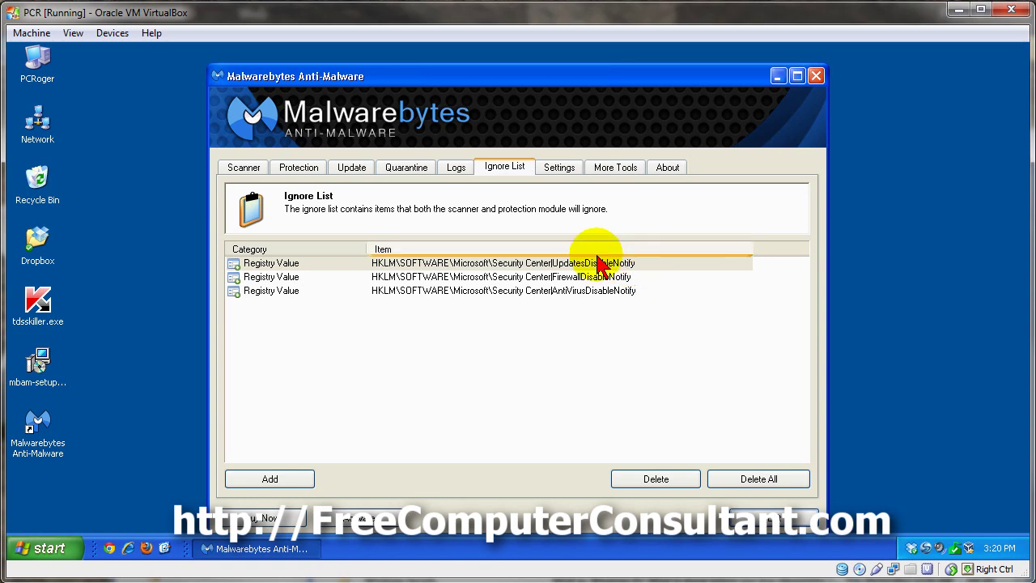
left_click(560, 170)
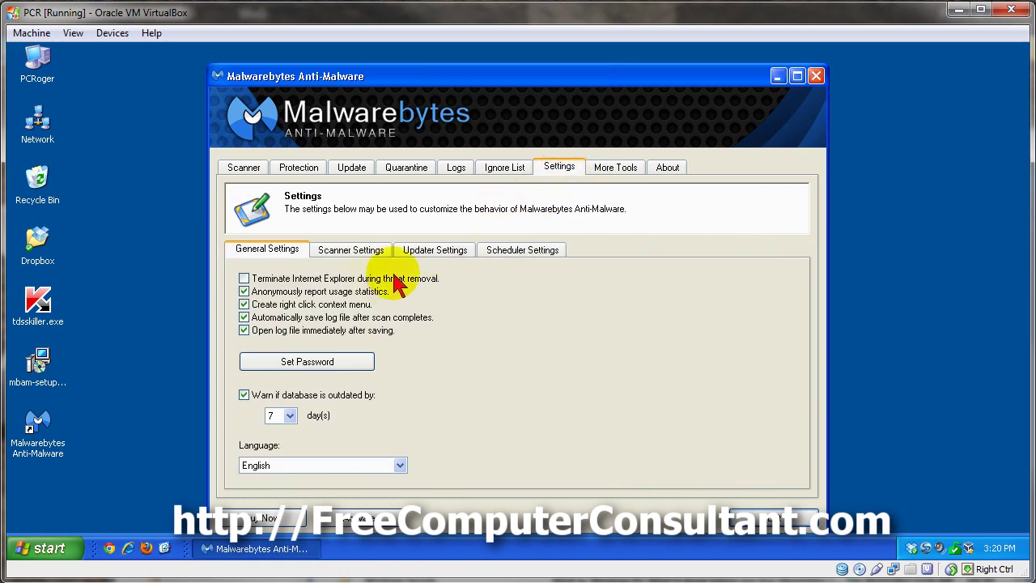
left_click(609, 172)
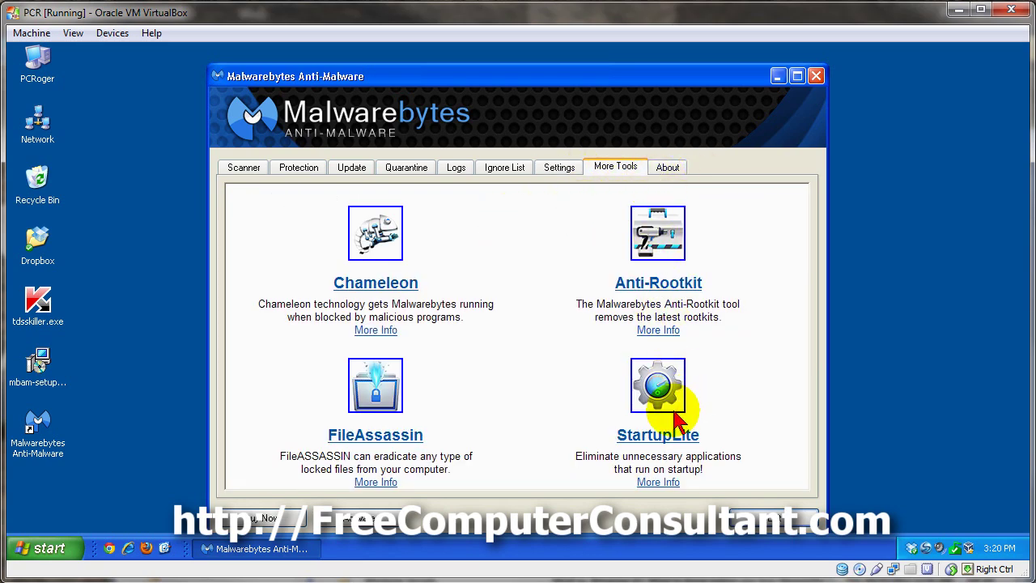
Exit Malwarebytes Anti-Malware and delete tdsskiller.exe, the mbam-setup file and the Malwarebytes Anti-Malware shortcut from the desktop
left_click(756, 521)
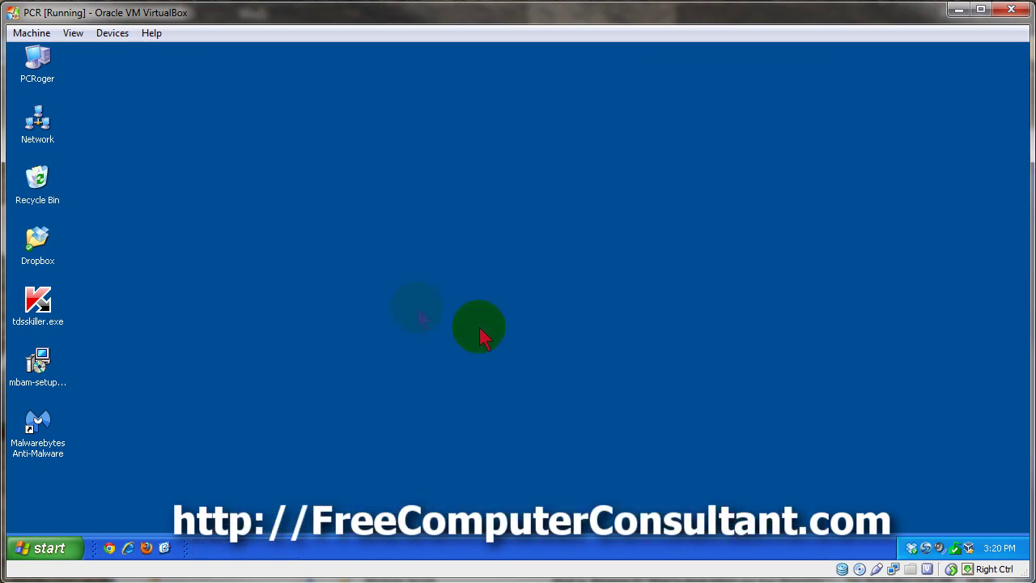
left_click(39, 304)
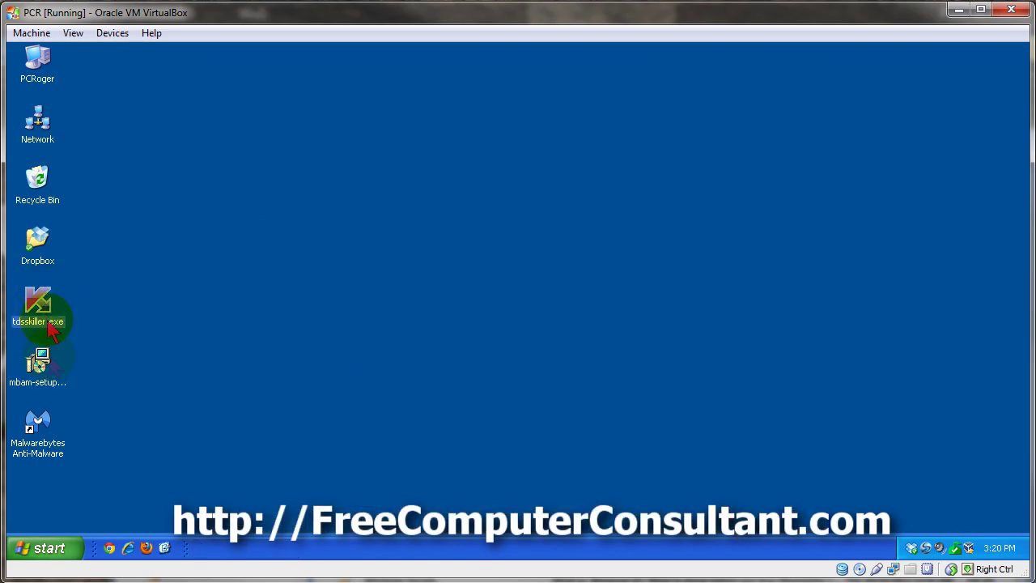
right_click(39, 429)
left_click(77, 390)
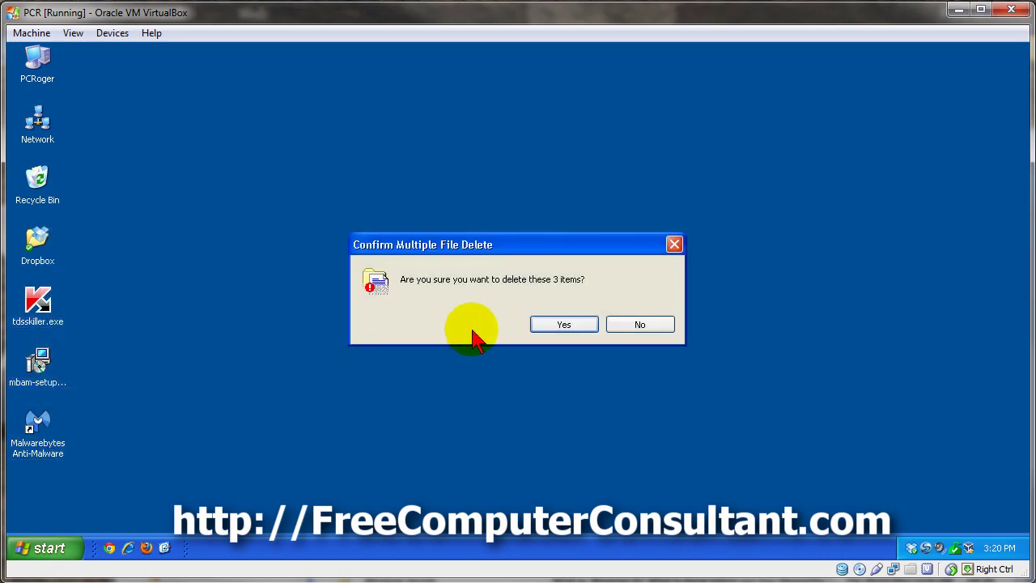
left_click(547, 324)
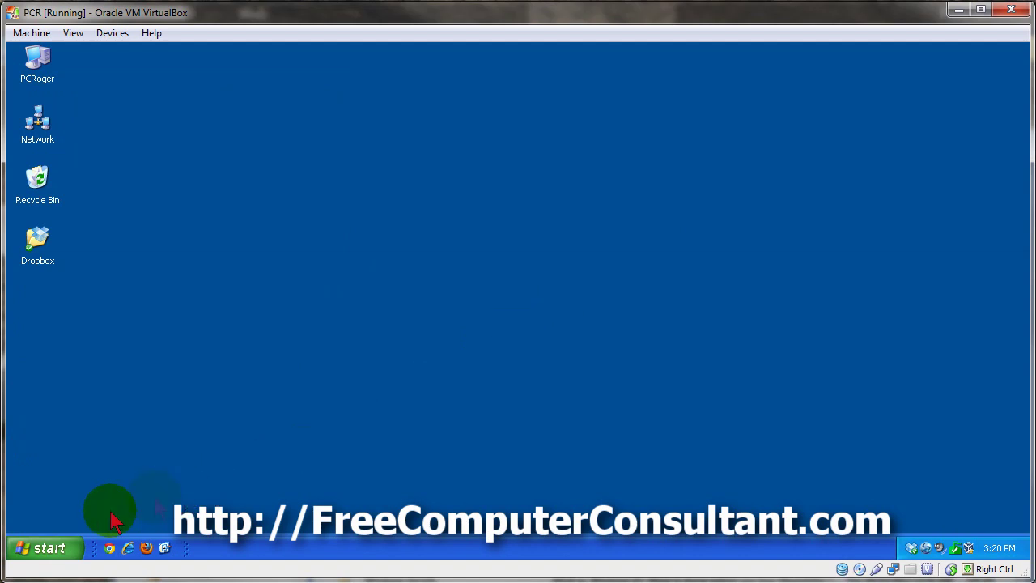
Look up the Malwarebytes' Anti-Malware group among all installed programs without launching anything
left_click(50, 550)
left_click(76, 490)
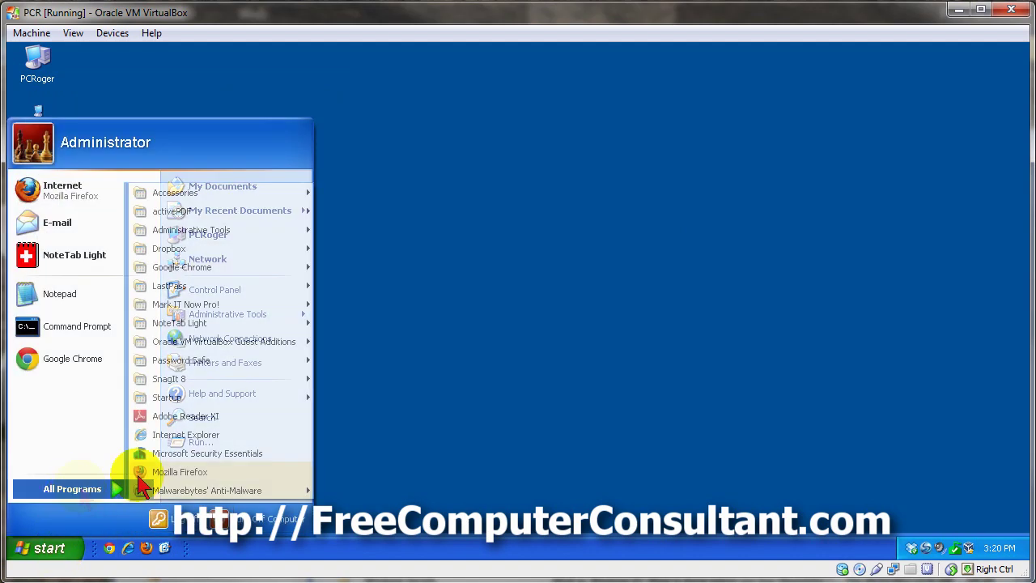
mouse_move(198, 494)
left_click(577, 387)
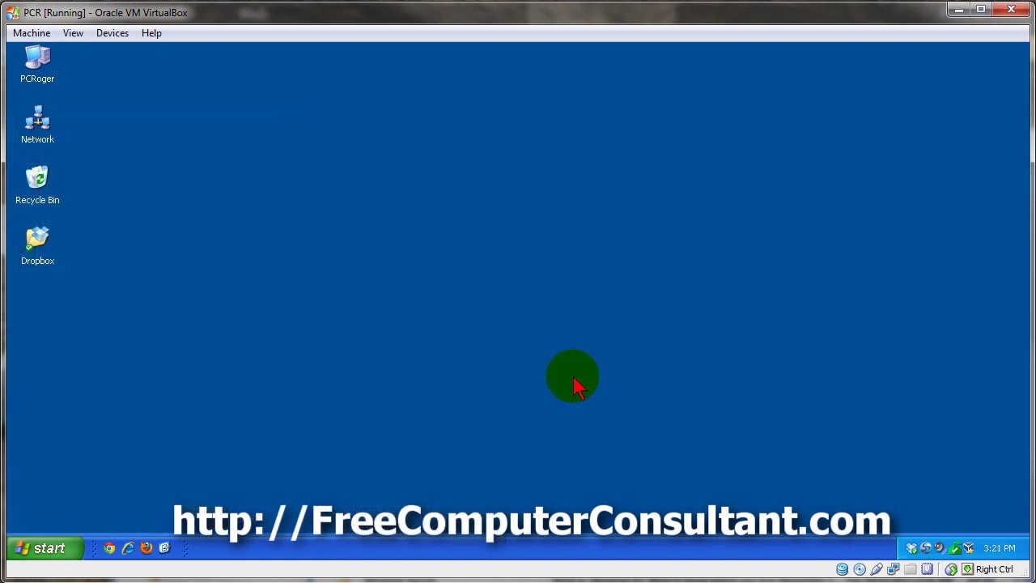